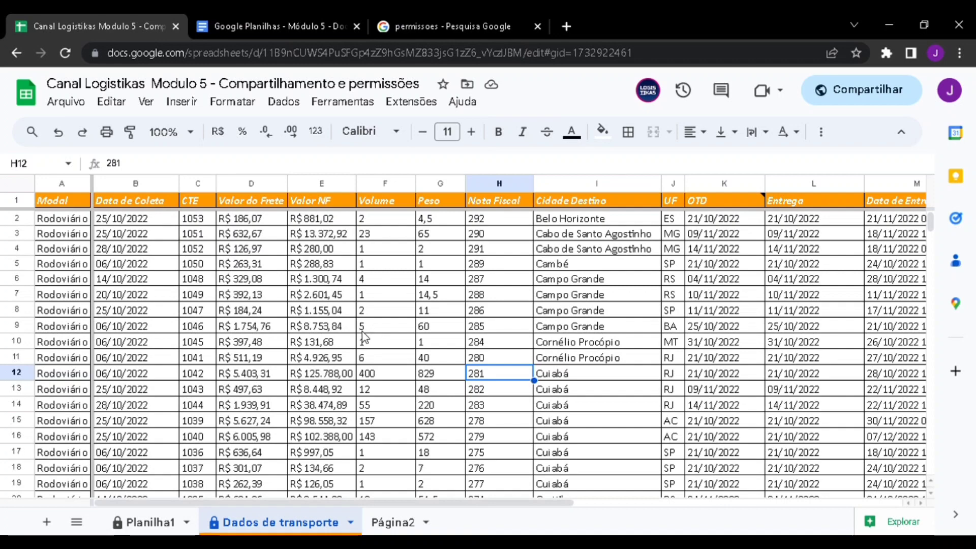
Open the spreadsheet's sharing settings and remove the collaborator account's Editor access
left_click(867, 91)
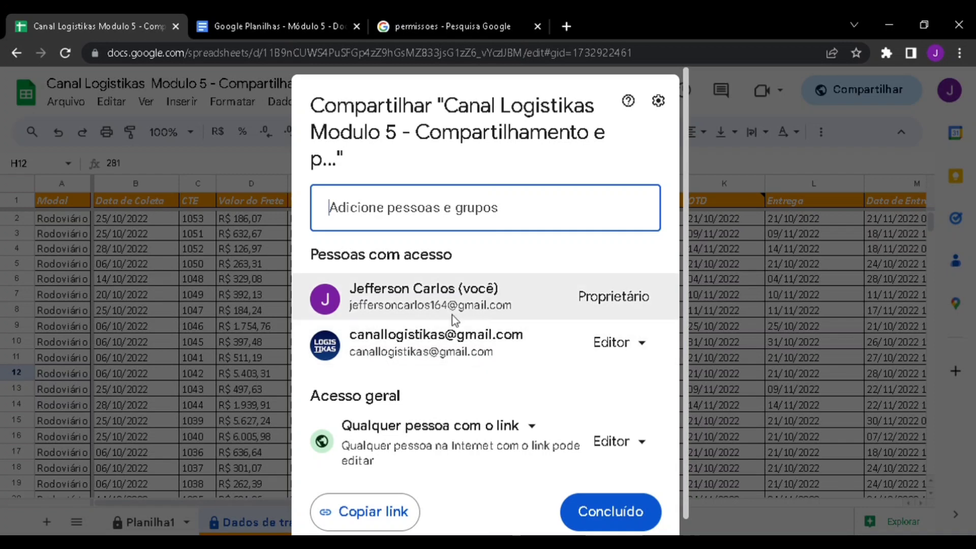
mouse_move(565, 313)
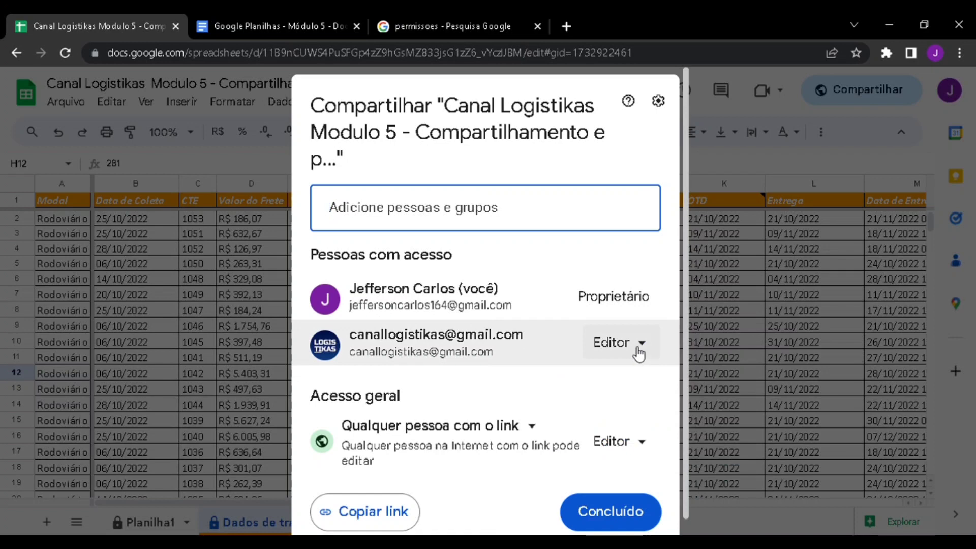
left_click(641, 352)
left_click(663, 304)
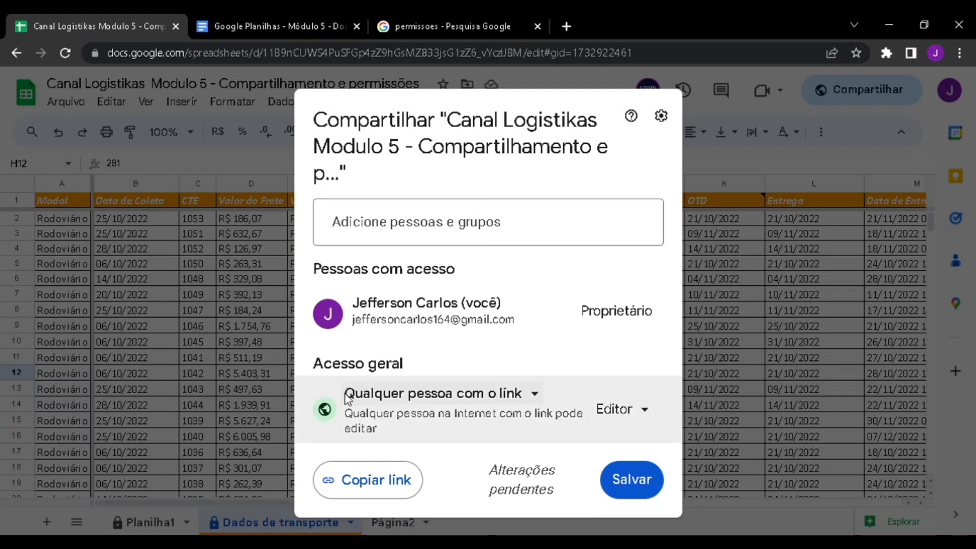
Review the roles available for link access, and set general access to Restrito
left_click(614, 412)
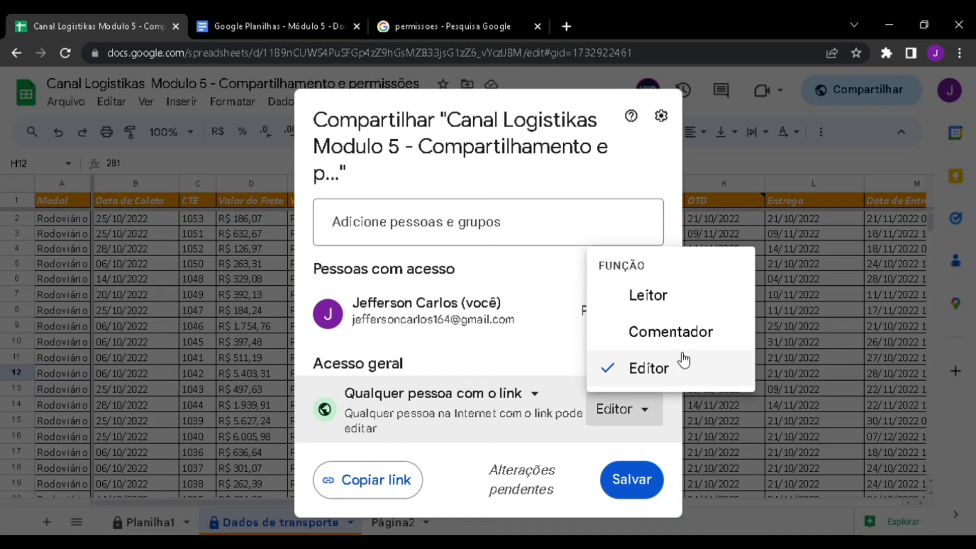
left_click(497, 321)
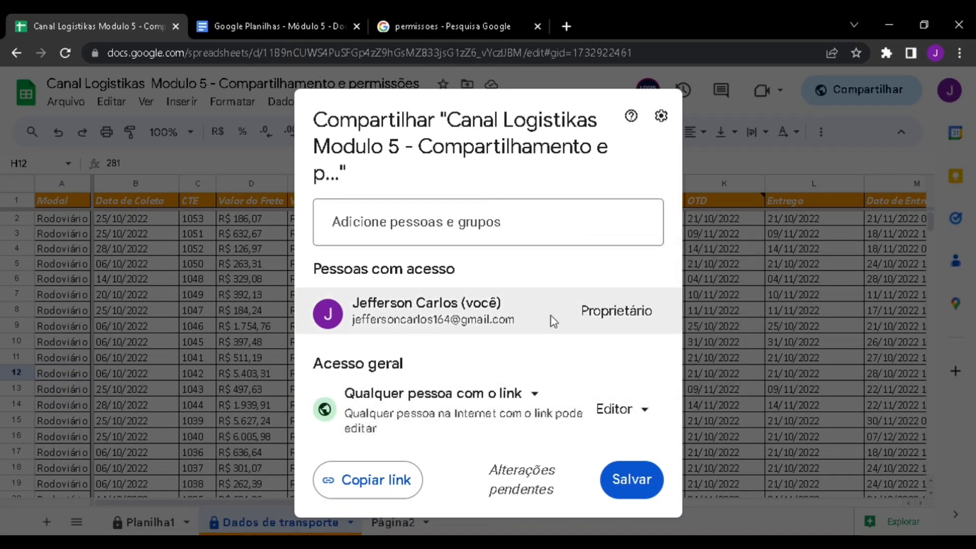
mouse_move(550, 316)
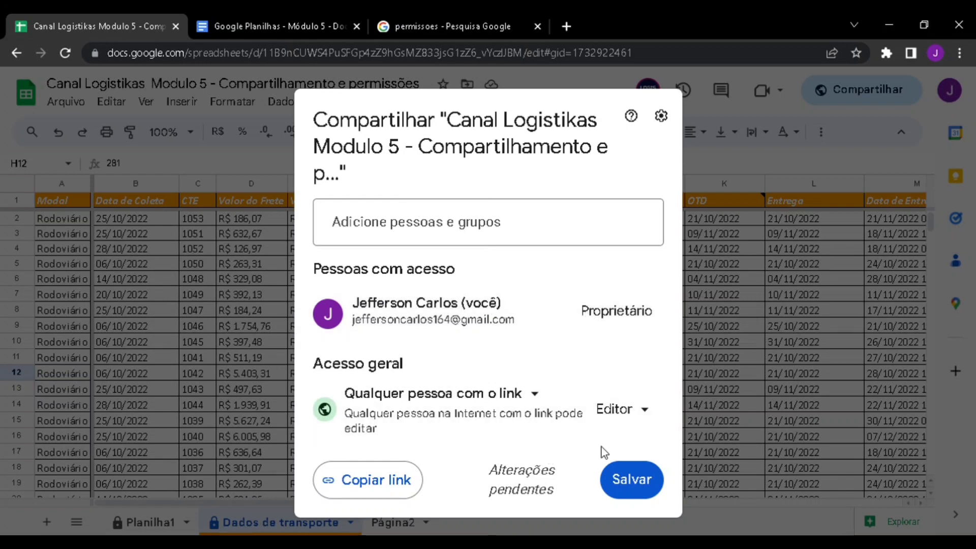
left_click(534, 395)
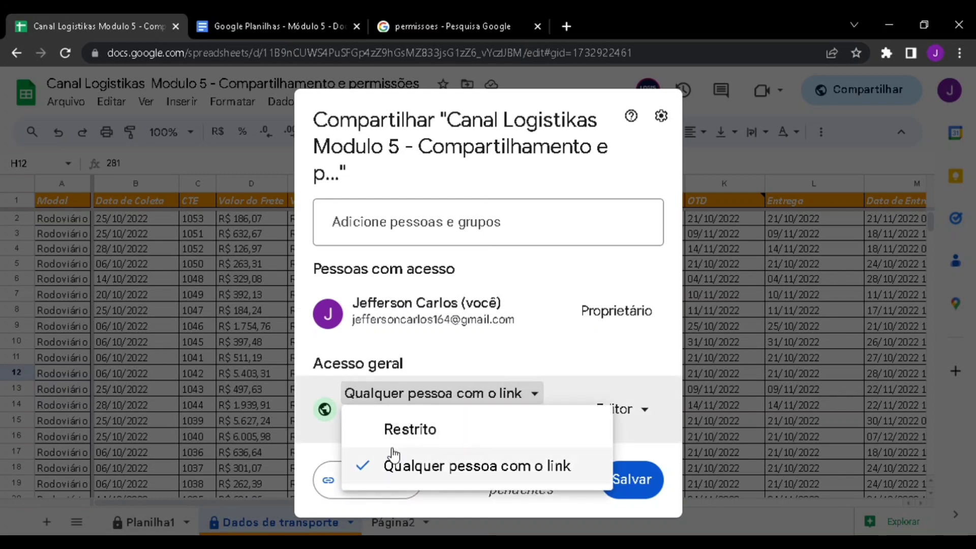
left_click(407, 430)
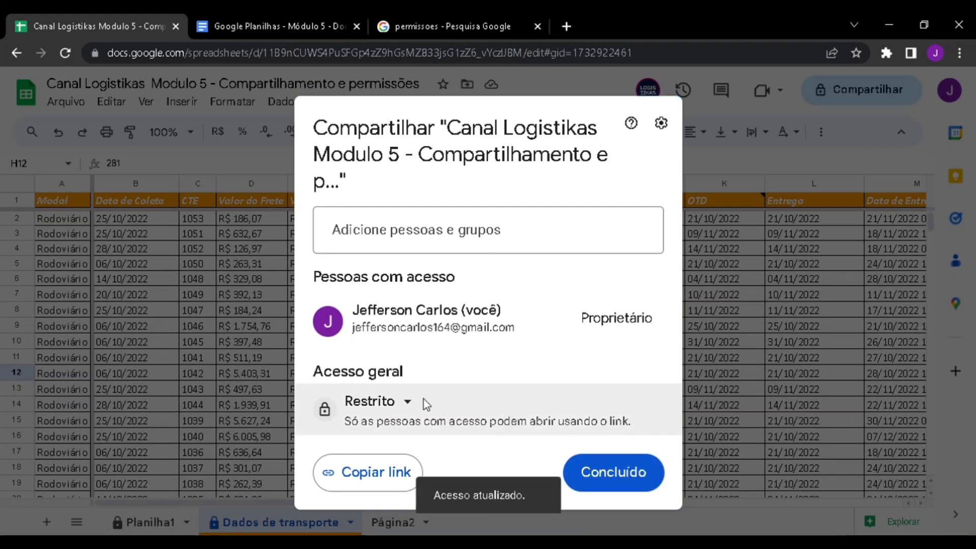
Switch general access to Qualquer pessoa com o link, check its role options, and set it back to Restrito
left_click(407, 403)
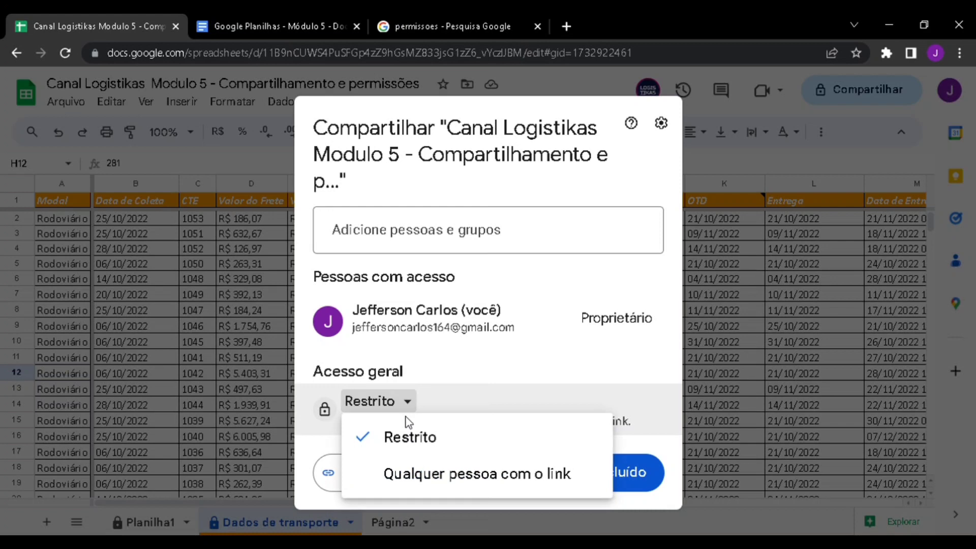
left_click(442, 487)
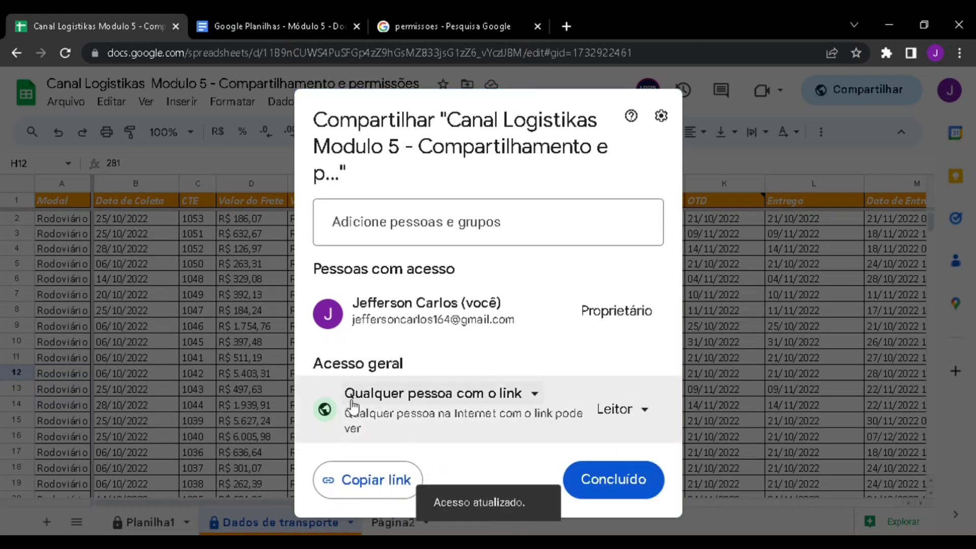
left_click(641, 409)
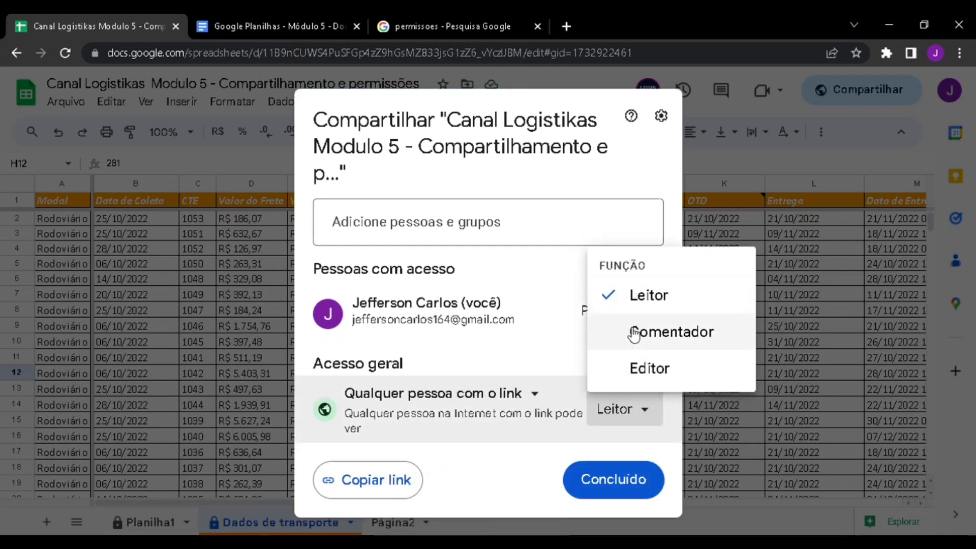
left_click(535, 395)
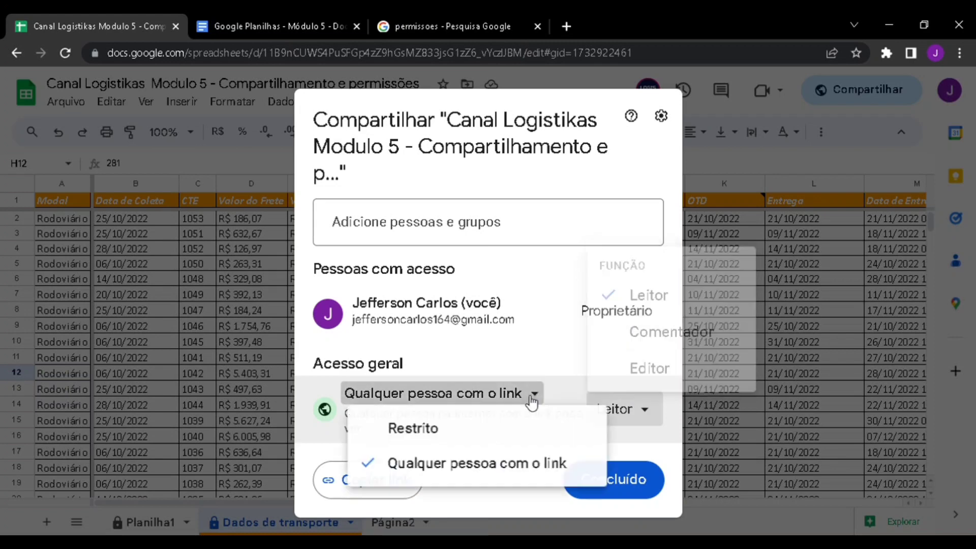
left_click(407, 428)
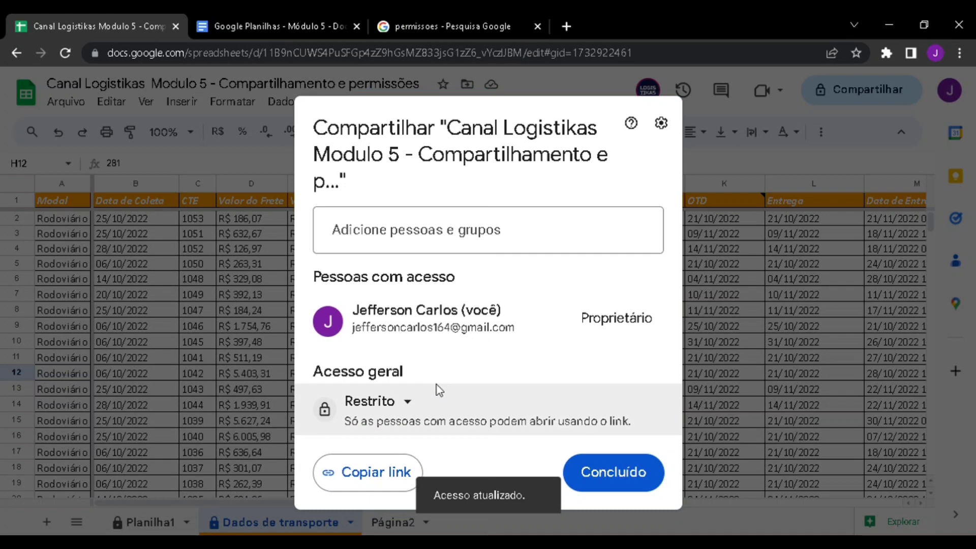
left_click(480, 237)
key("ctrl+v")
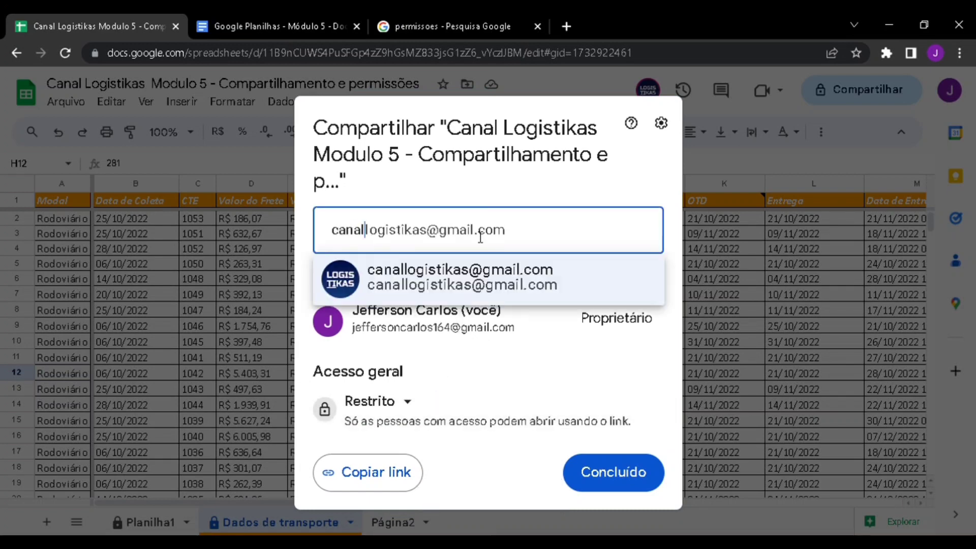
left_click(464, 293)
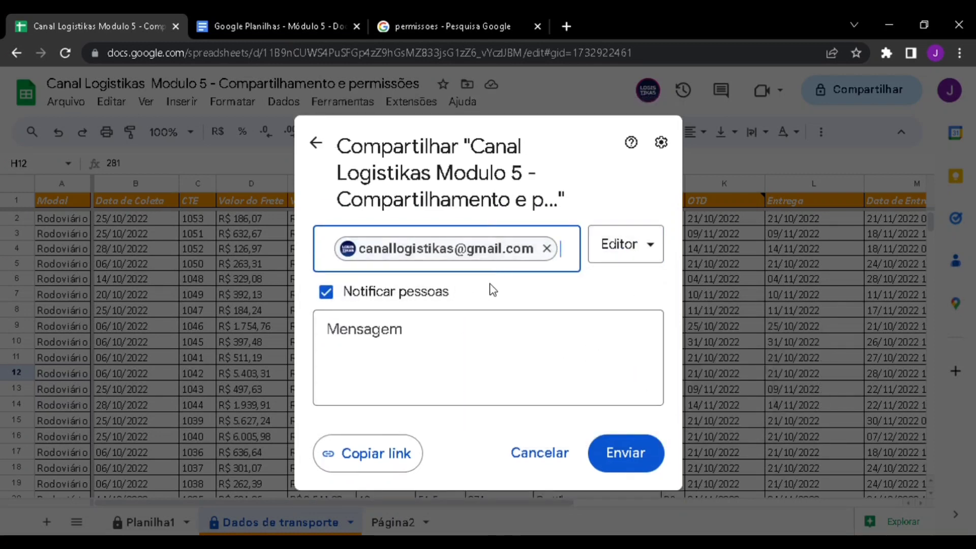
left_click(540, 259)
left_click(543, 251)
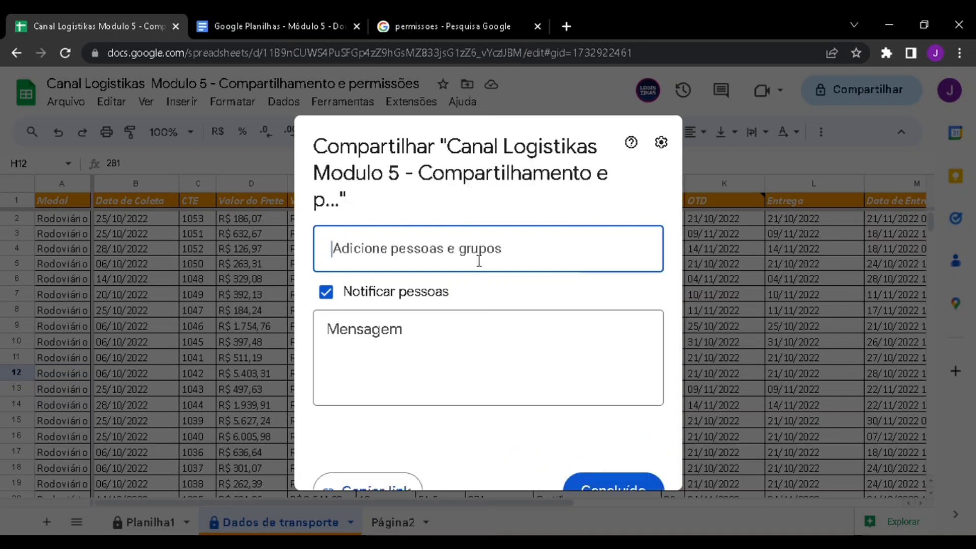
Share the spreadsheet with the collaborator's e-mail address as Editor, keeping Notificar pessoas enabled, and send the invitation
key("ctrl+v")
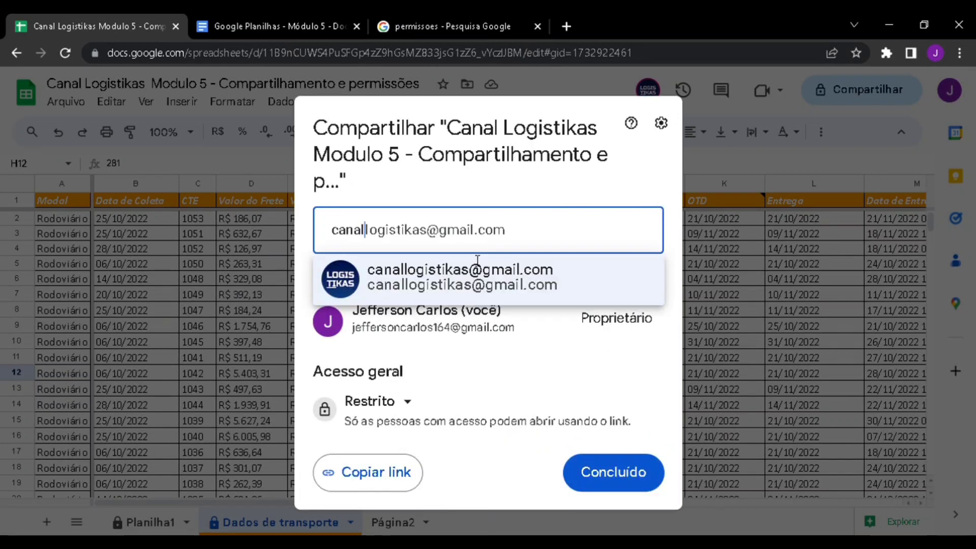
left_click(466, 289)
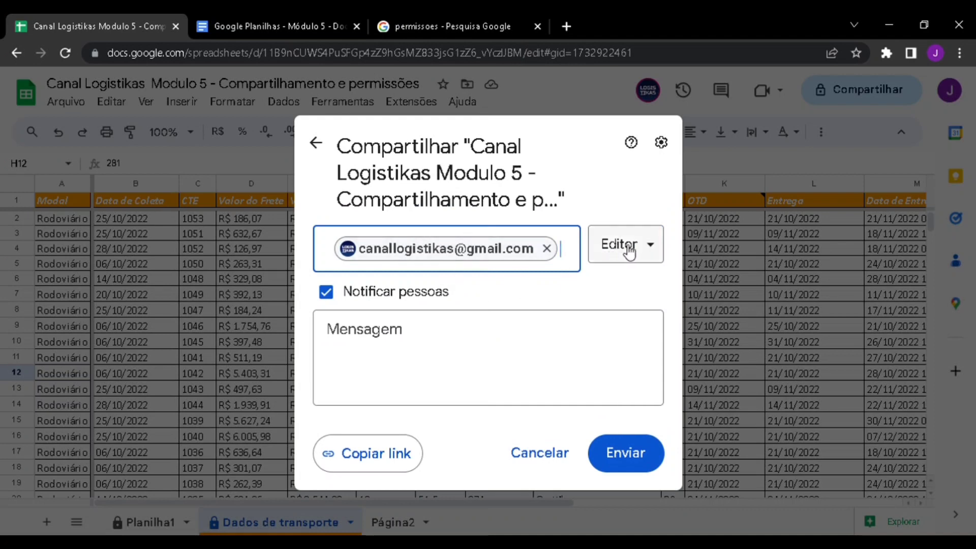
left_click(648, 249)
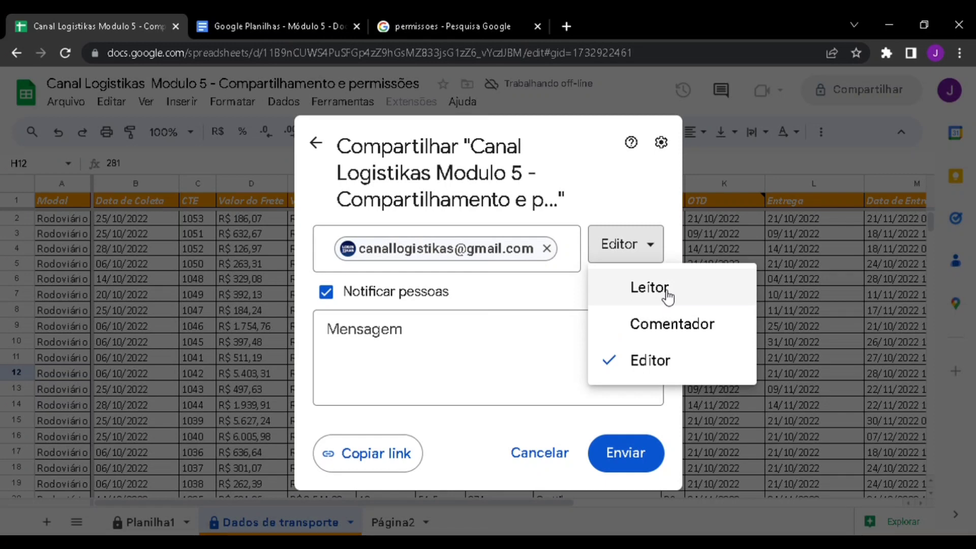
left_click(648, 359)
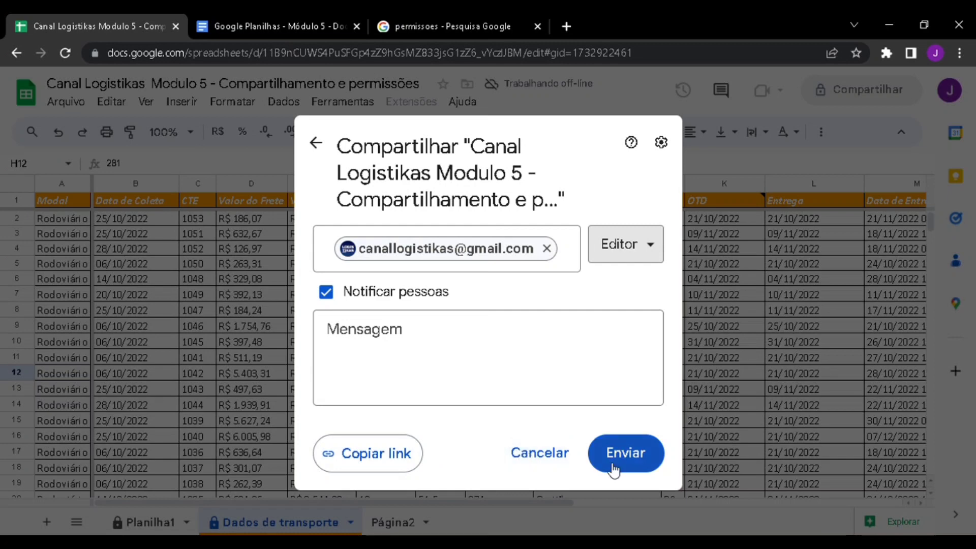
left_click(629, 456)
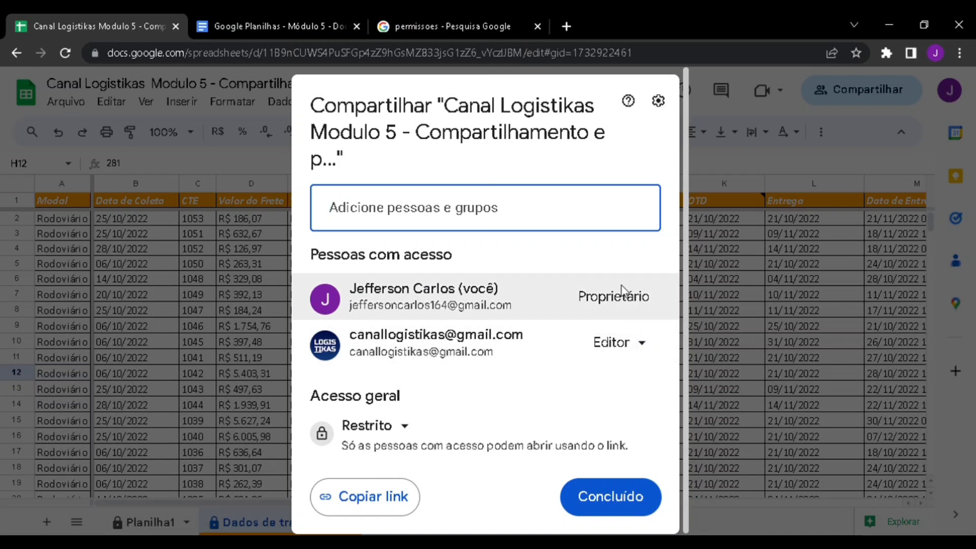
Review the role, ownership transfer and access removal options for the collaborator, and close the sharing settings
left_click(644, 342)
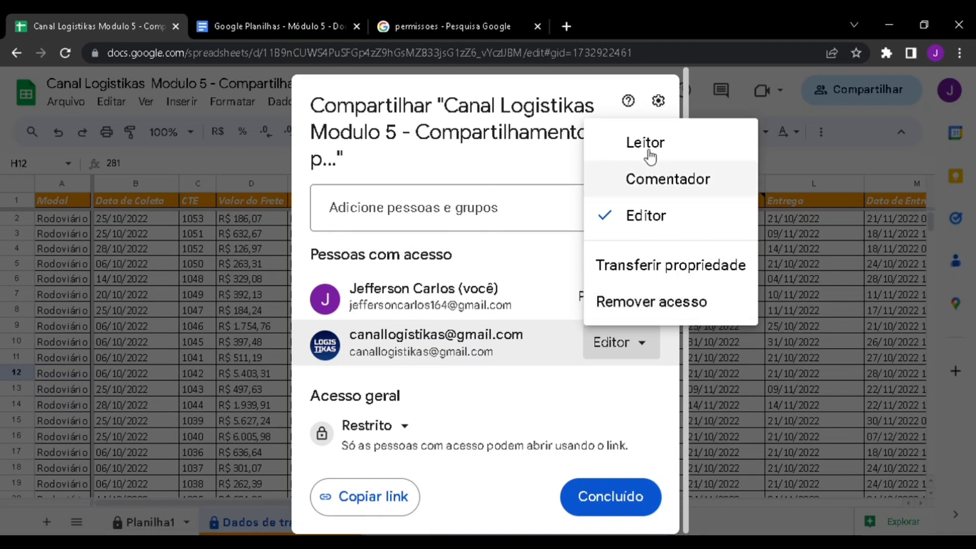
left_click(572, 329)
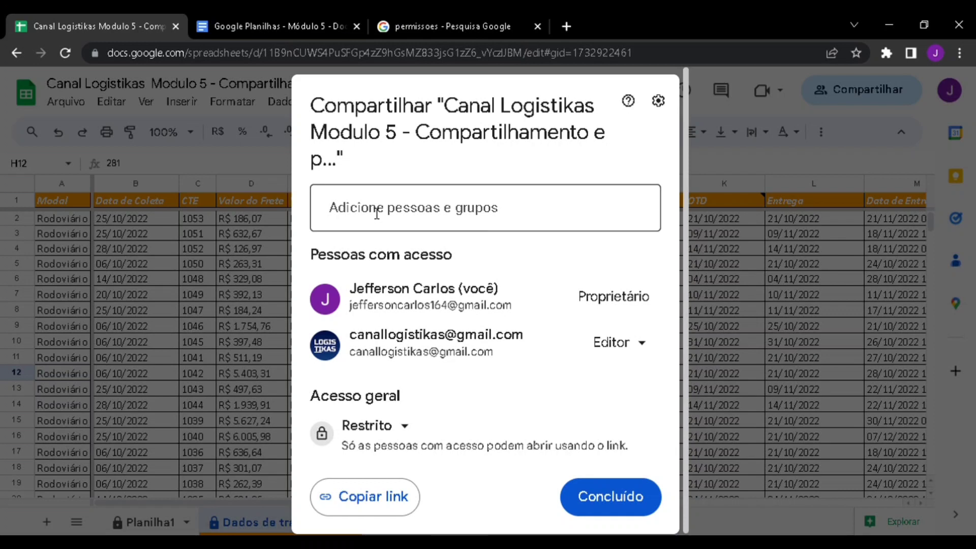
left_click(618, 343)
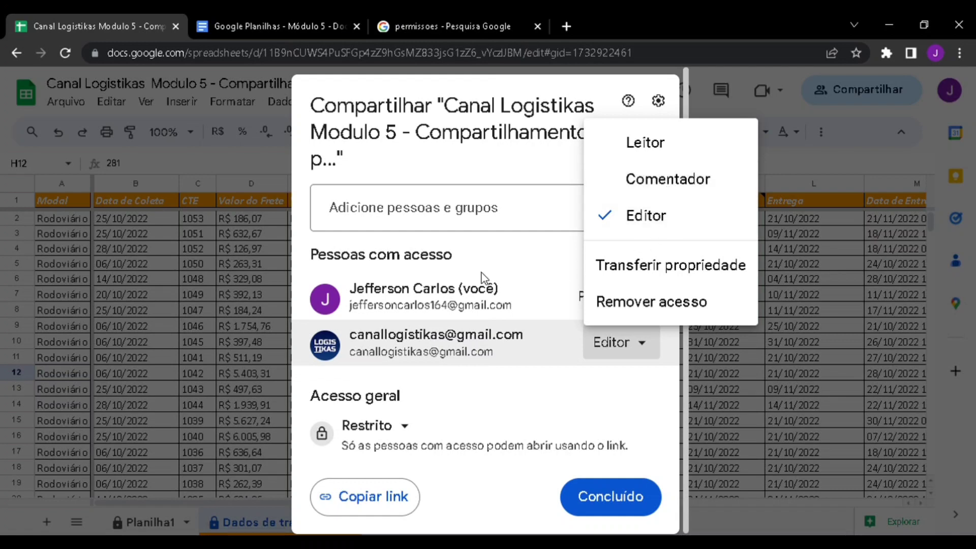
left_click(482, 257)
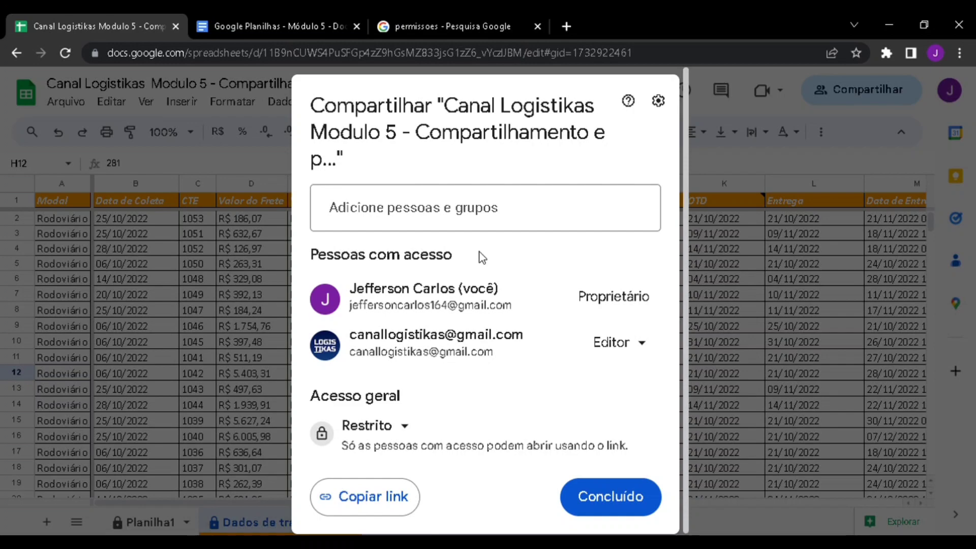
key("Escape")
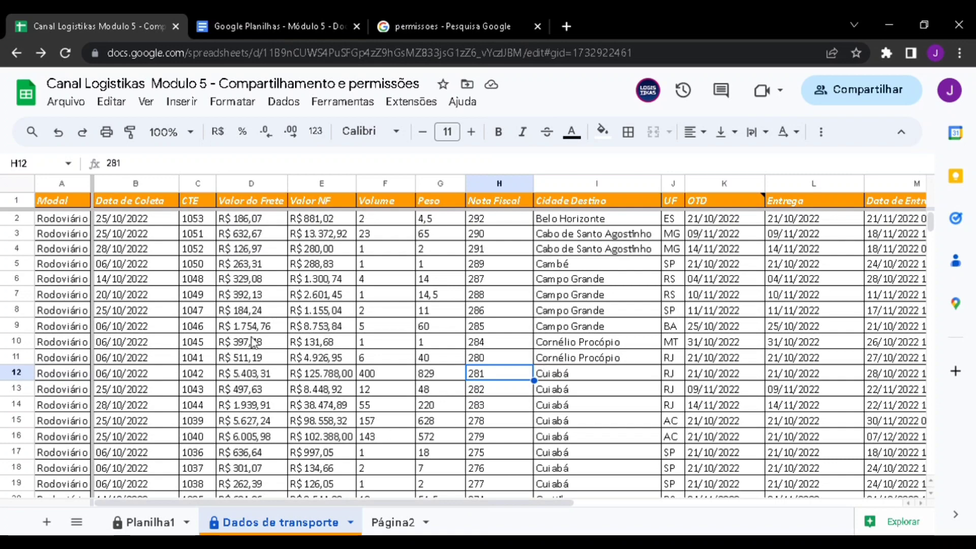
Look through the Dados de transporte sheet down to the Valor total and Média rows and select cell E57
scroll(133, 350, "down", 5)
scroll(133, 359, "up", 5)
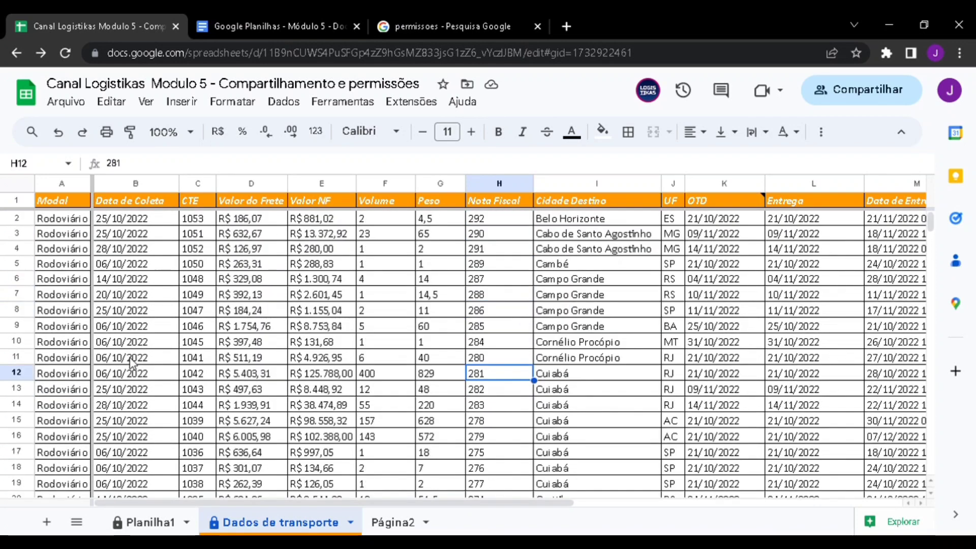
left_click(302, 404)
scroll(263, 442, "down", 13)
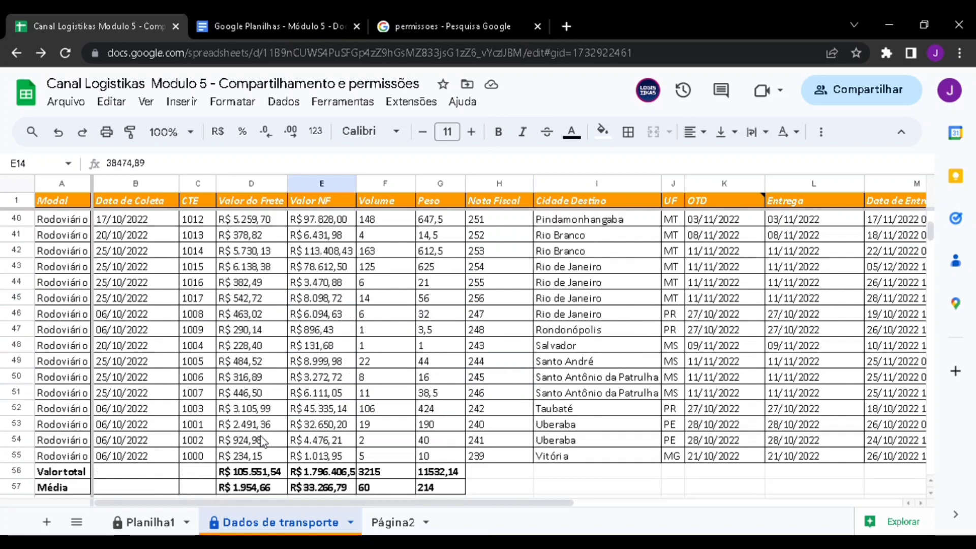
scroll(261, 440, "down", 4)
left_click(308, 320)
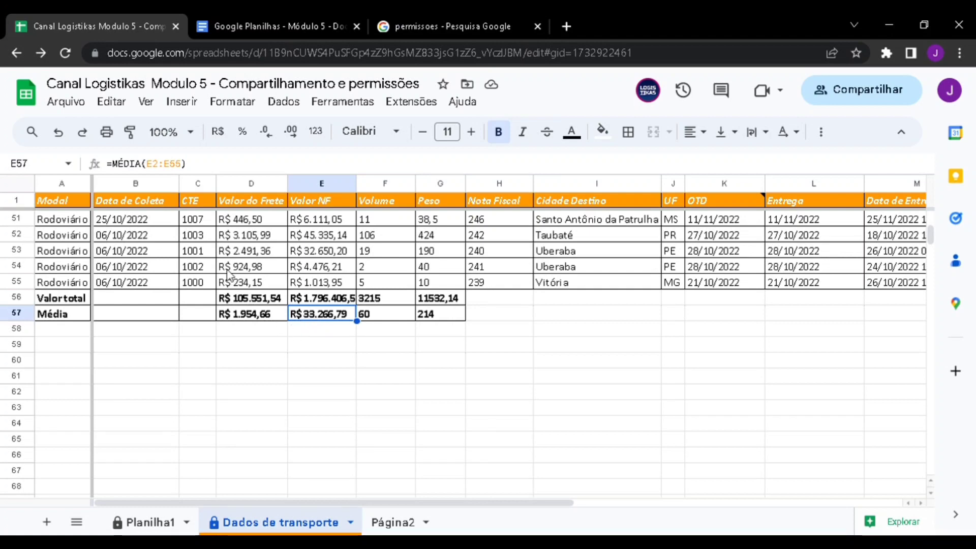
Open the spreadsheet's version history and look through the saved versions from May back to April
left_click(61, 104)
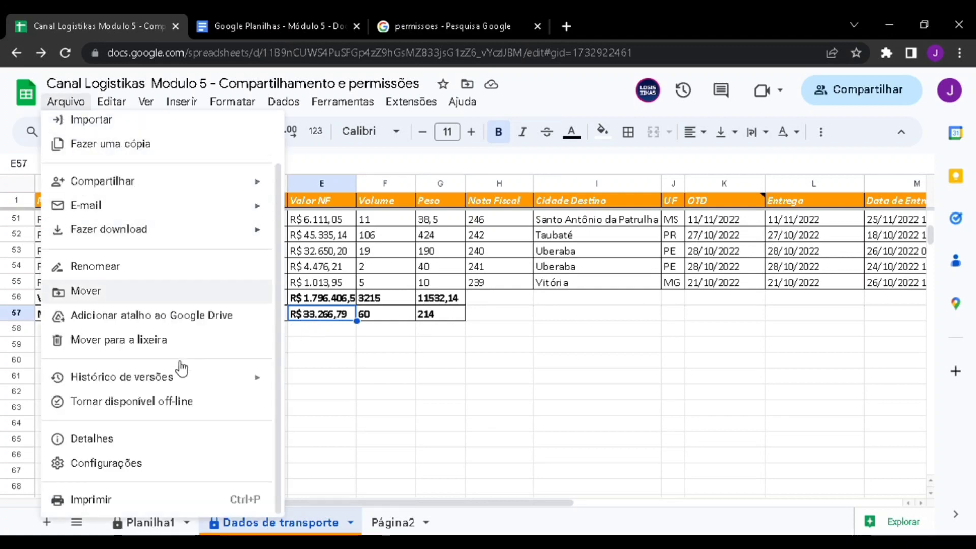
mouse_move(187, 377)
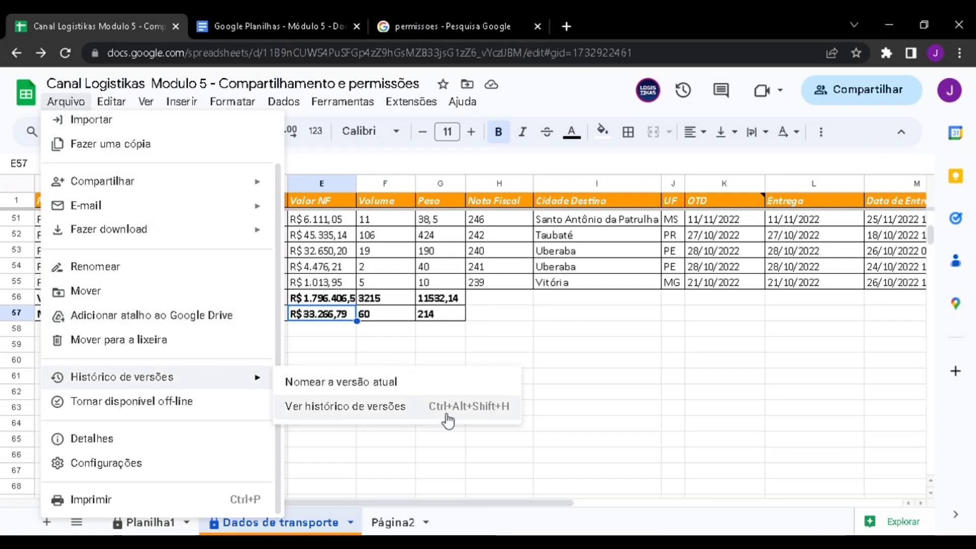
left_click(507, 413)
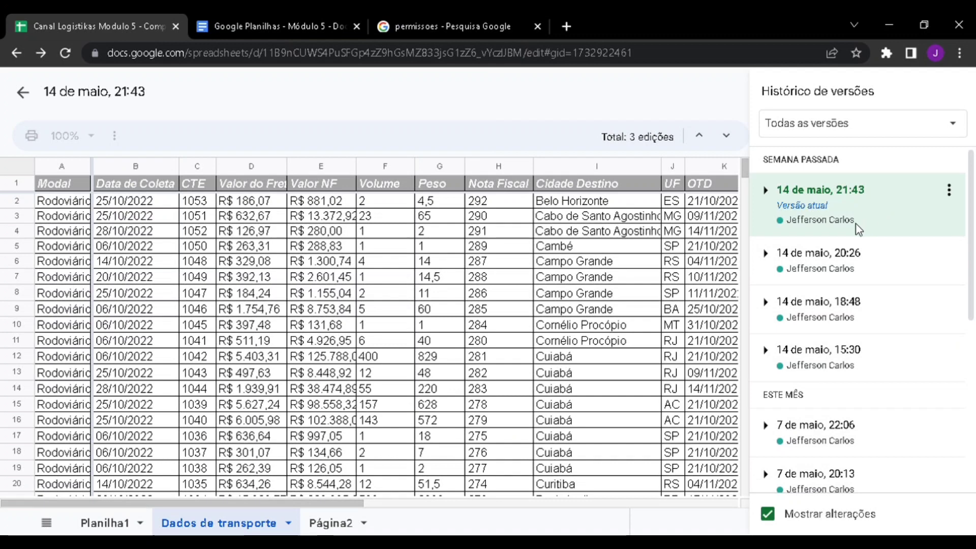
scroll(854, 225, "down", 4)
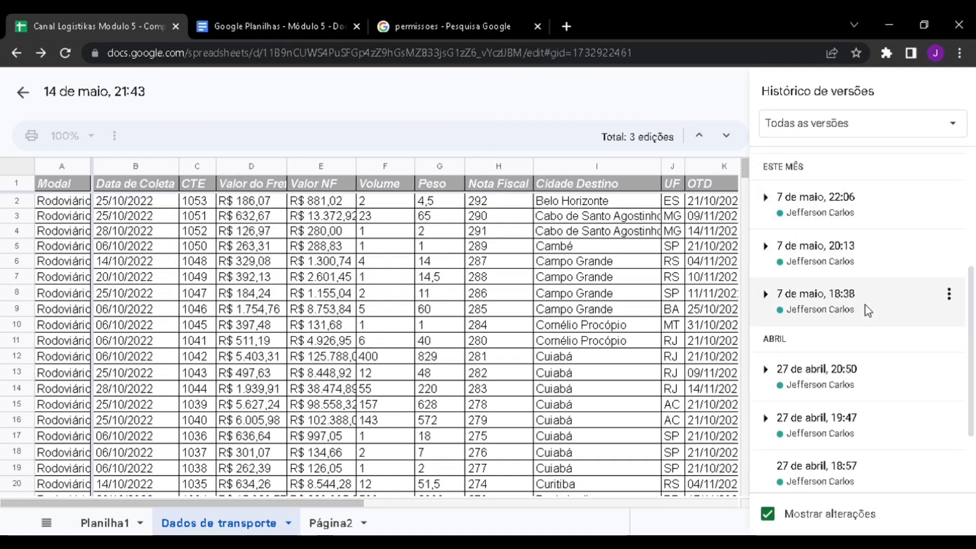
scroll(858, 418, "up", 4)
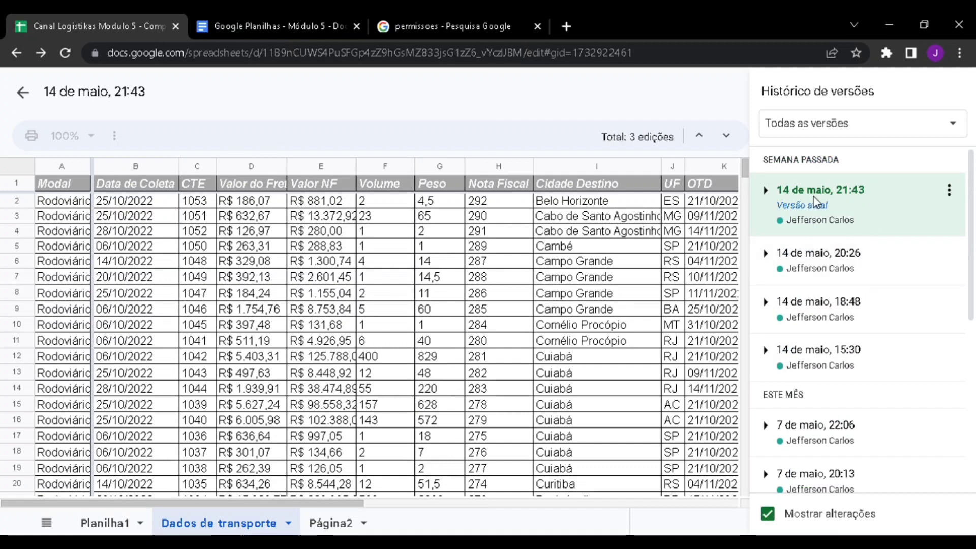
scroll(852, 270, "down", 6)
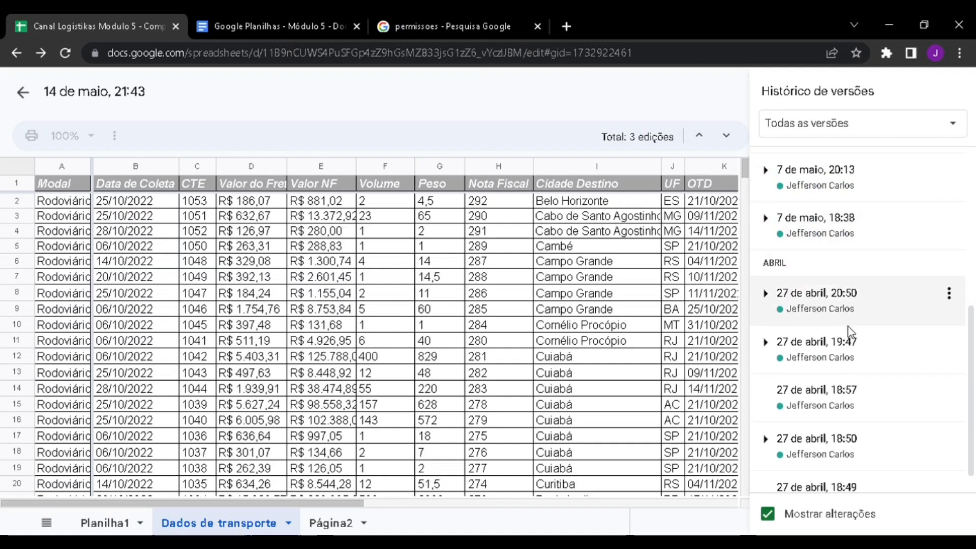
Preview the 7 de maio, 22:06 version from the version history and look through its transport data
scroll(854, 333, "up", 6)
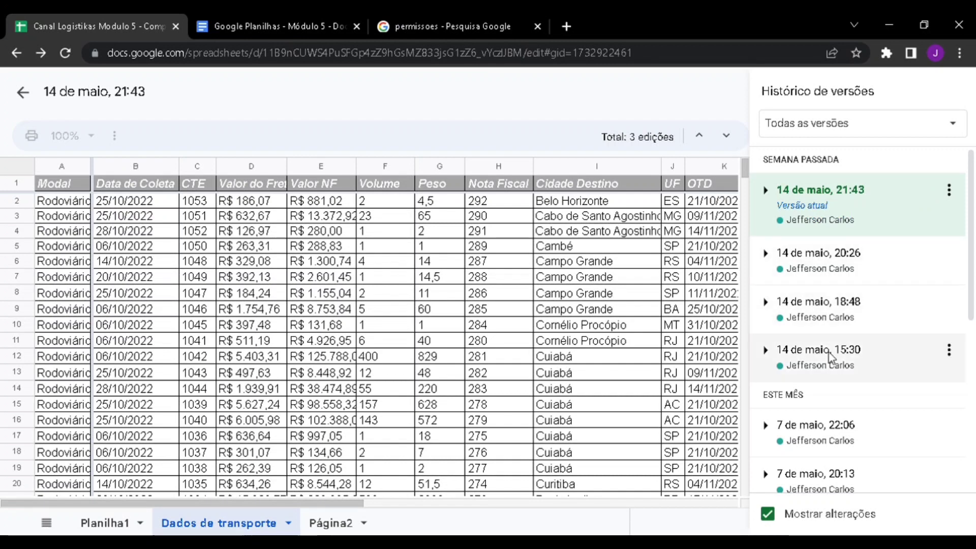
scroll(899, 328, "down", 2)
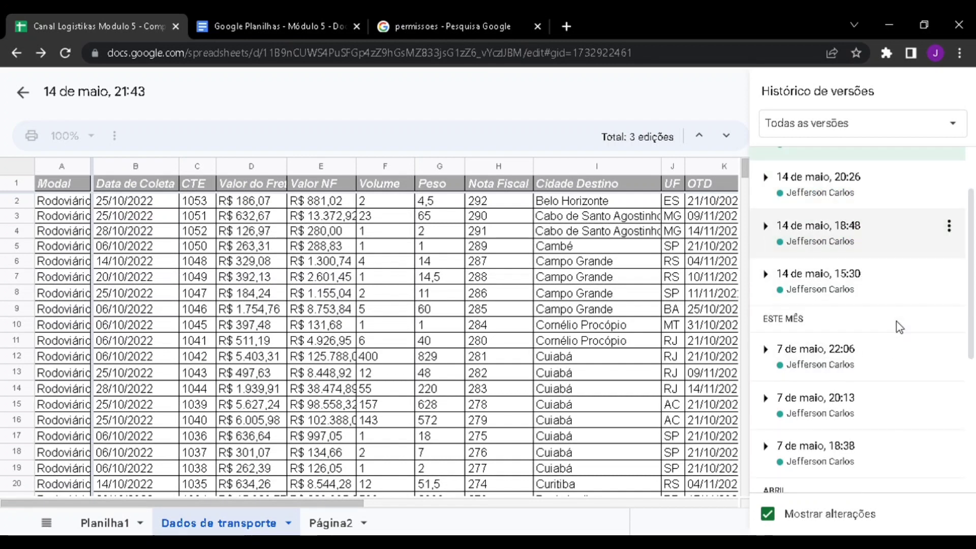
left_click(843, 358)
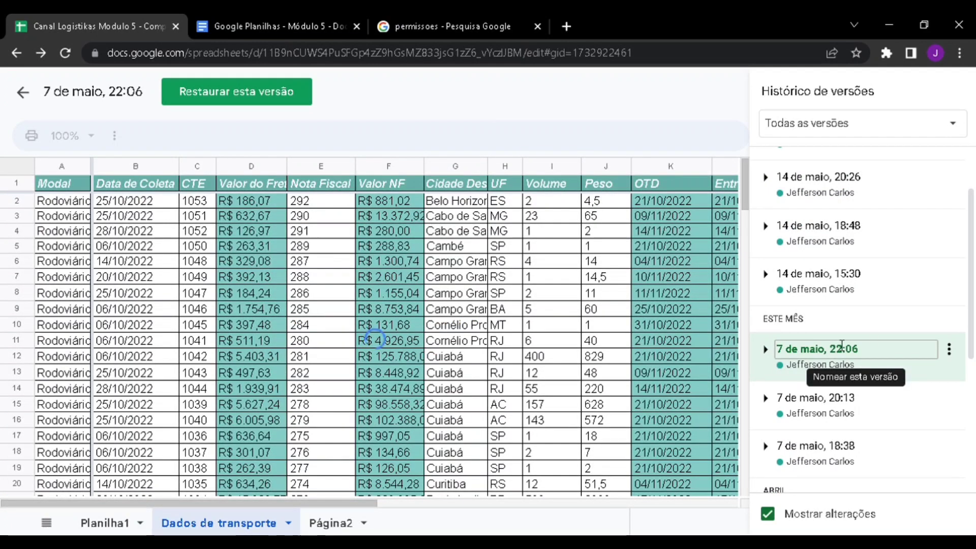
scroll(167, 422, "up", 3)
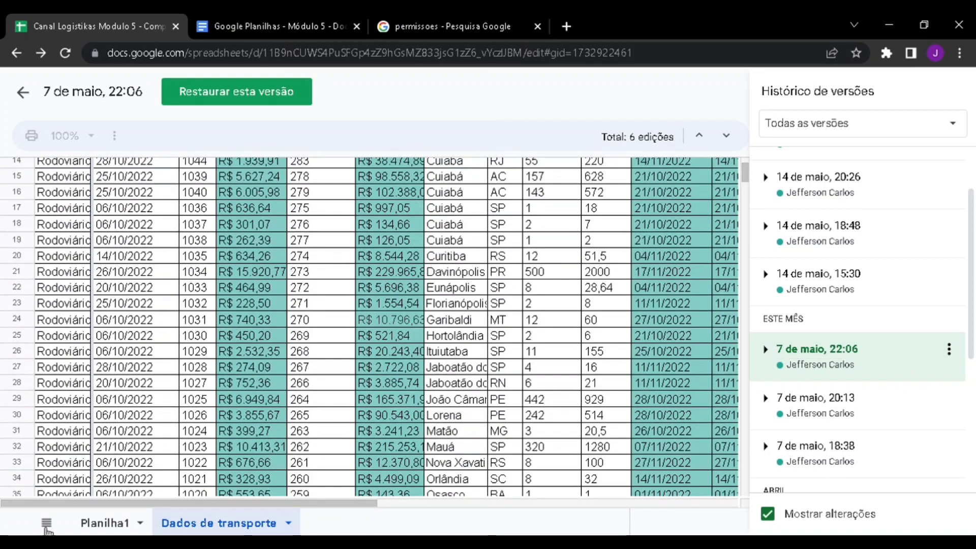
scroll(356, 397, "down", 3)
scroll(517, 359, "up", 6)
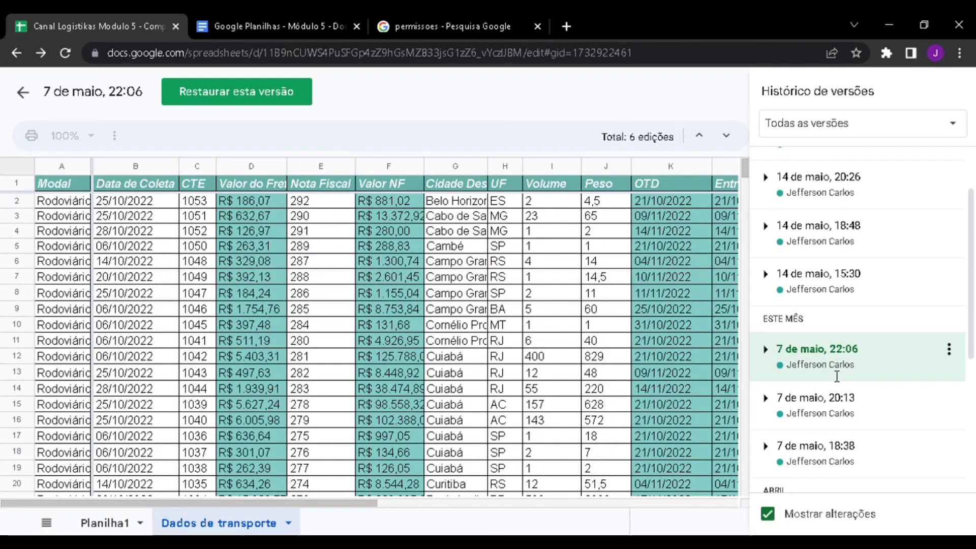
Preview the 27 de abril, 18:57 version, look through its rows, and return to the current spreadsheet without restoring
scroll(844, 376, "down", 4)
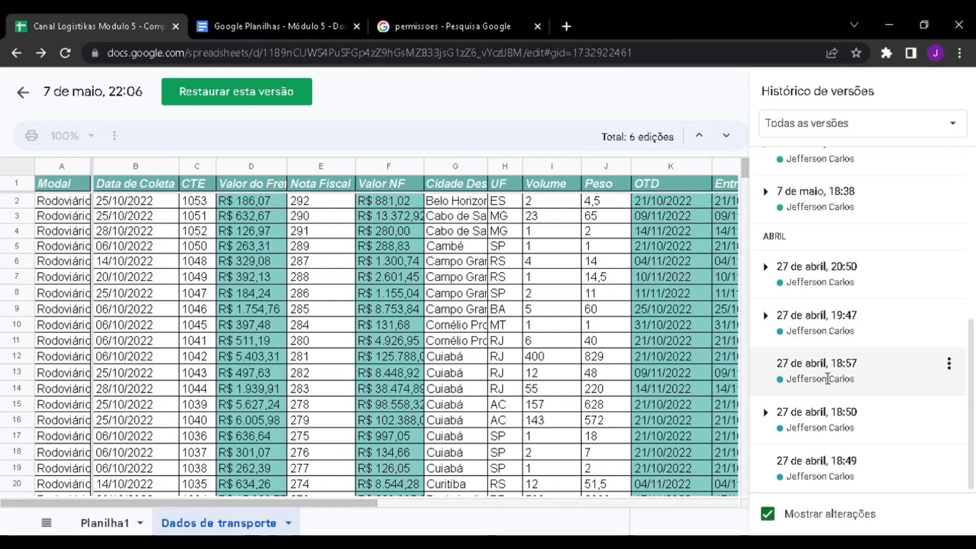
left_click(843, 370)
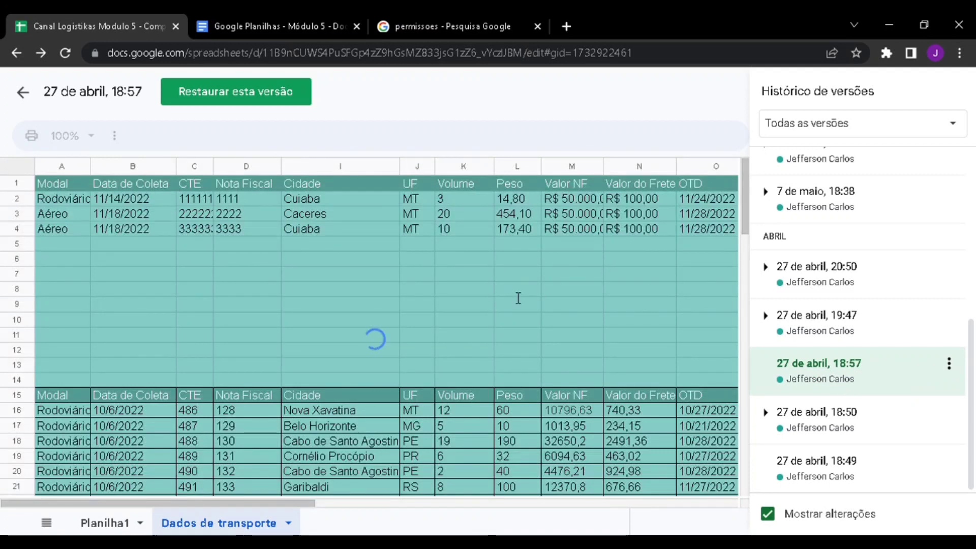
scroll(516, 299, "down", 3)
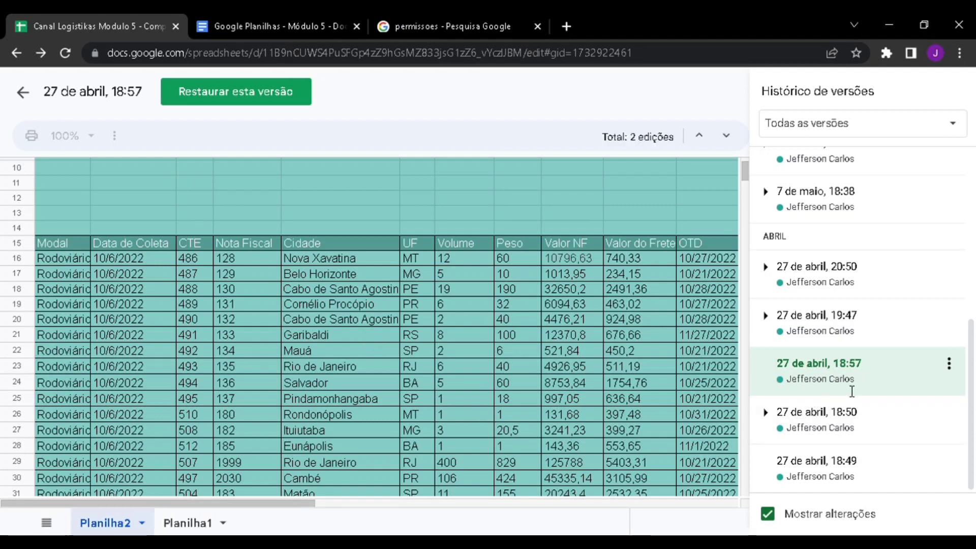
scroll(850, 393, "up", 5)
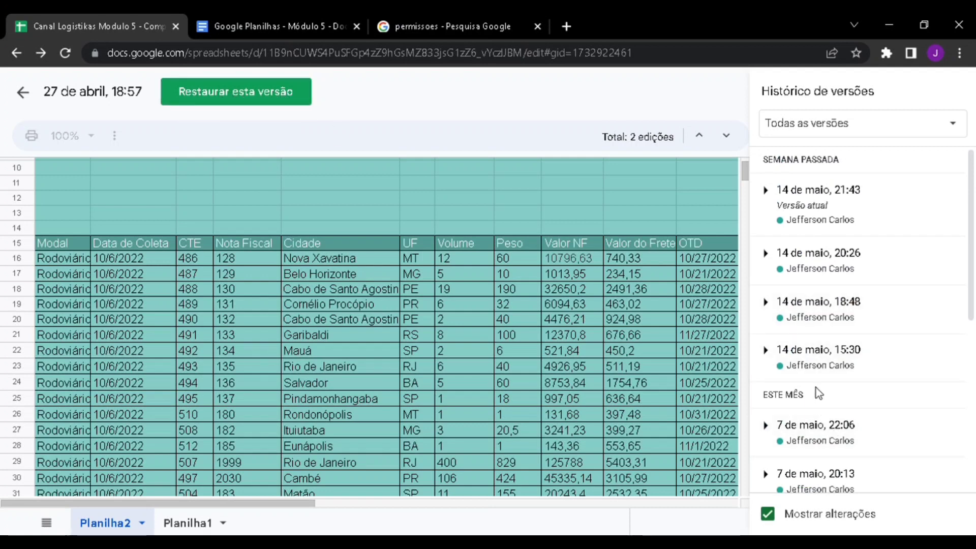
left_click(25, 95)
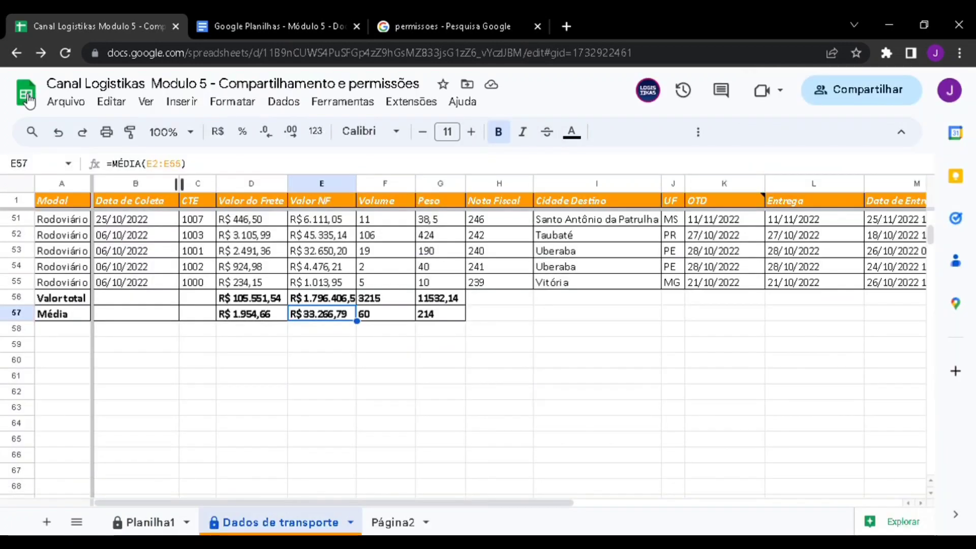
Return to the first rows of Dados de transporte and review the file formats offered for downloading the spreadsheet
scroll(524, 437, "up", 8)
scroll(521, 411, "up", 8)
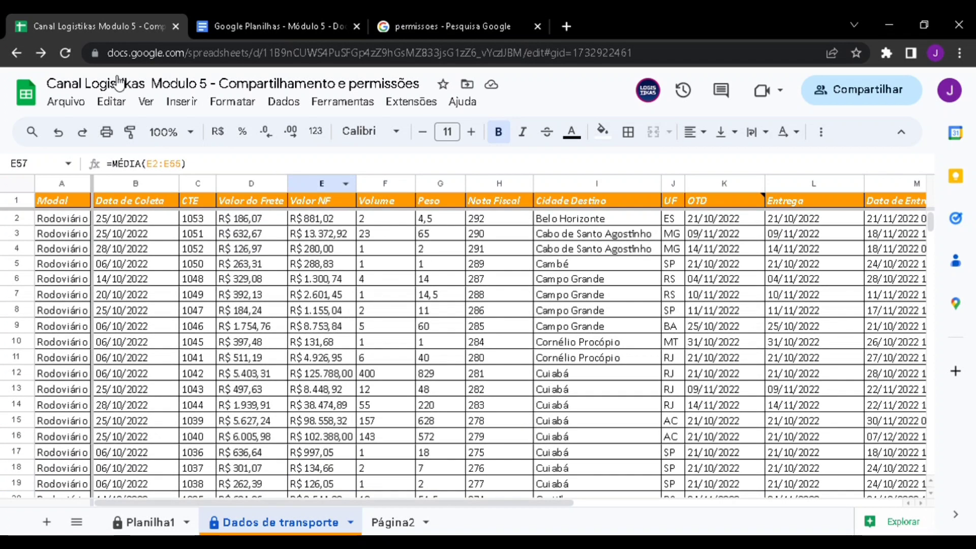
left_click(66, 108)
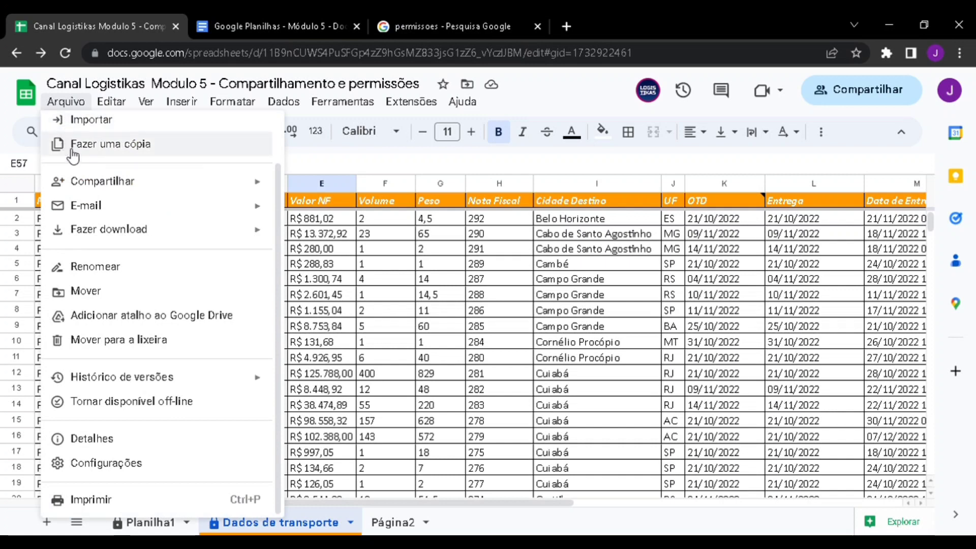
mouse_move(119, 235)
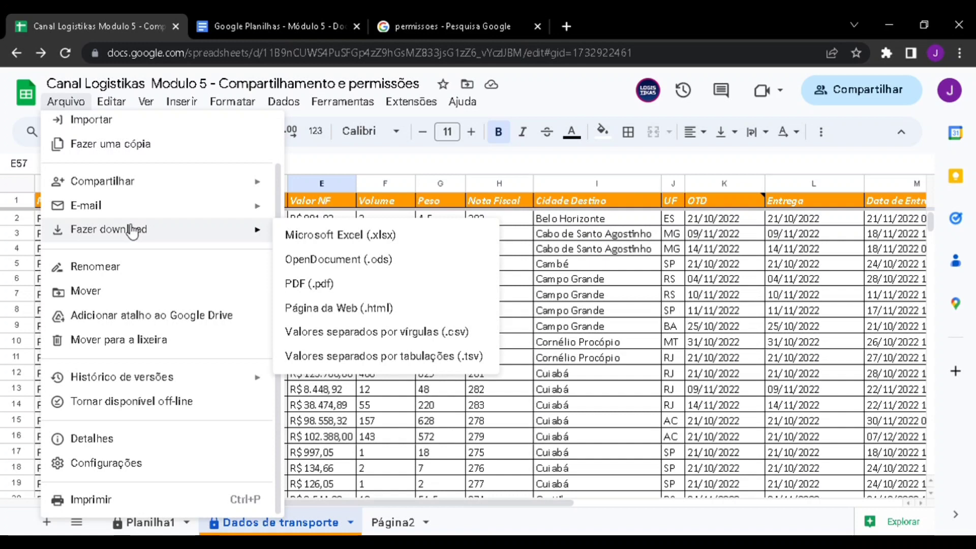
scroll(121, 128, "up", 2)
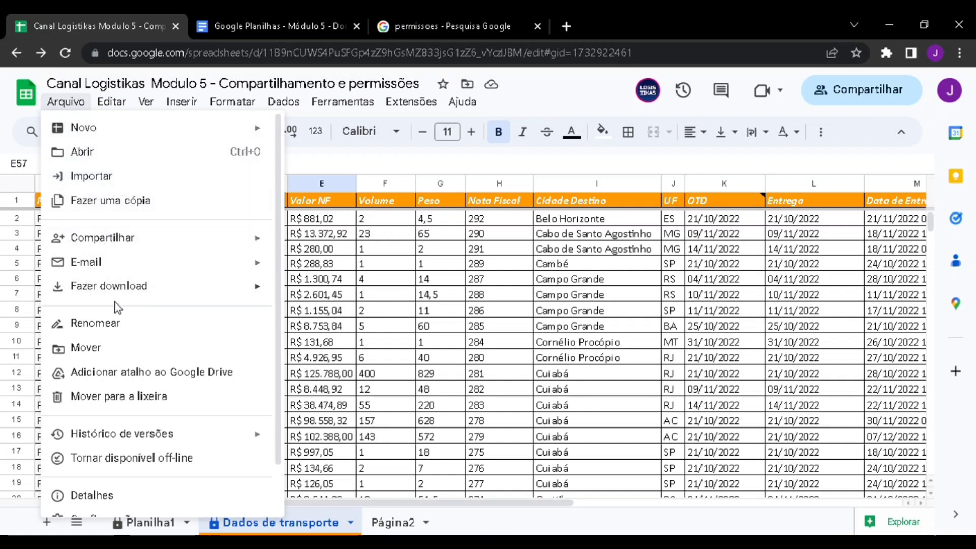
mouse_move(216, 295)
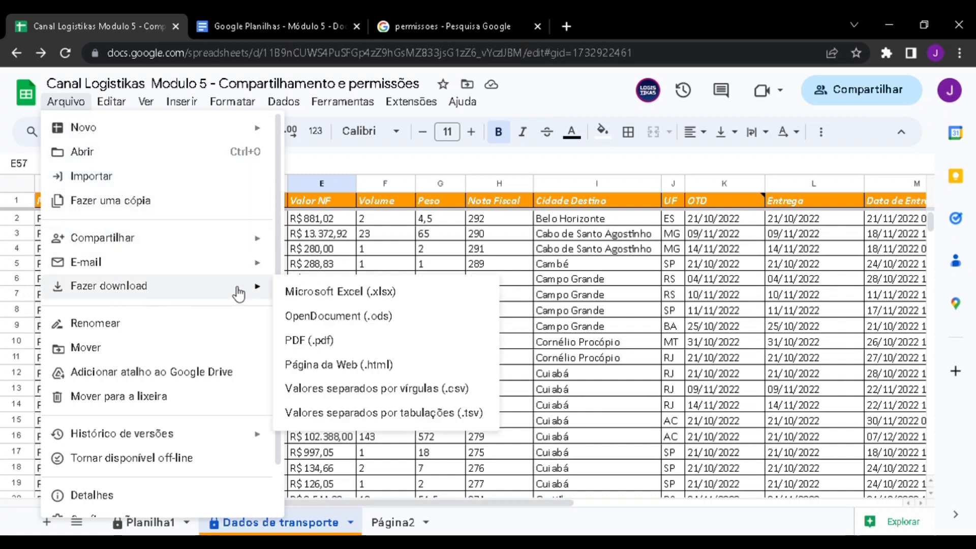